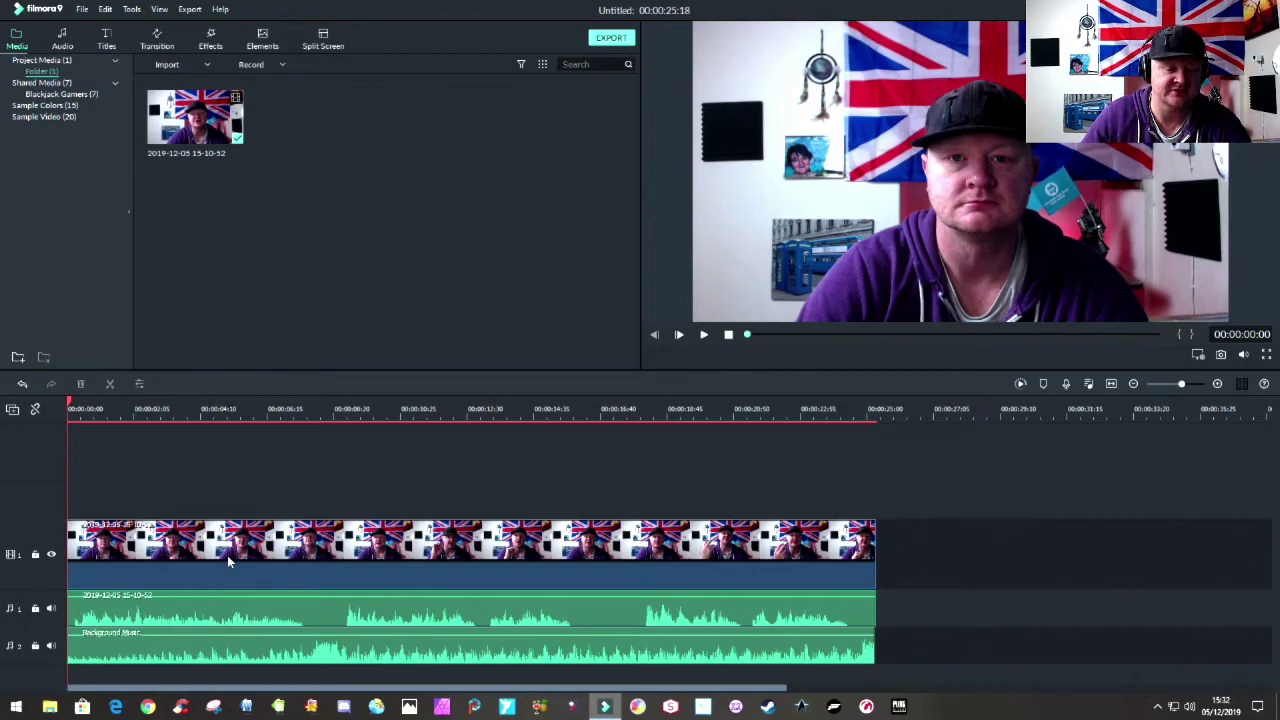
- Preview the speech and background music clips, then park the playhead at about 00:00:08
left_click(174, 607)
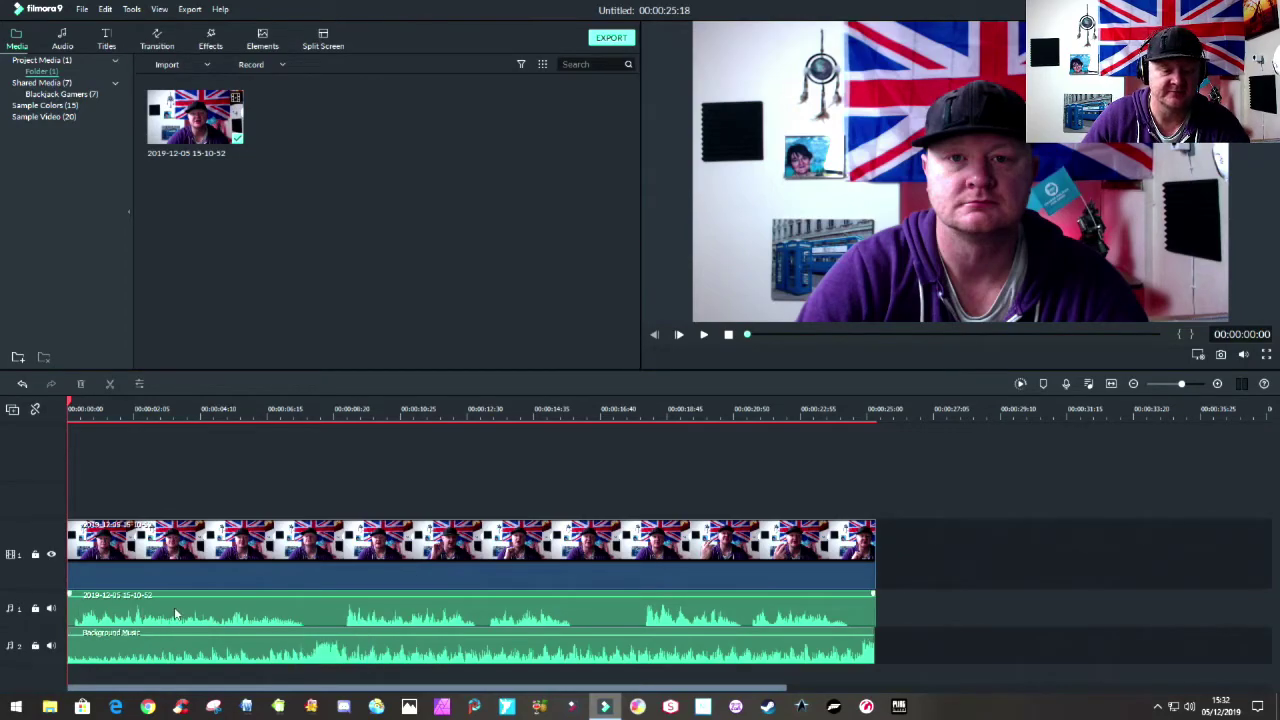
left_click(426, 652)
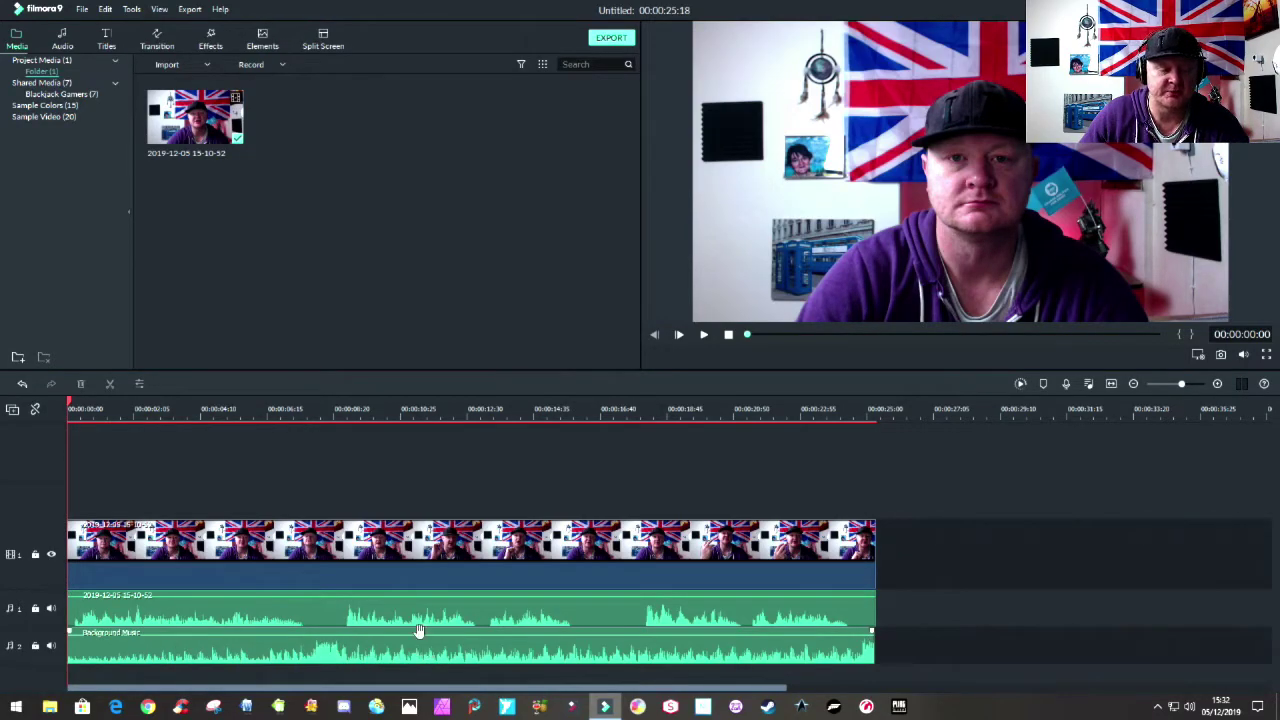
left_click(703, 335)
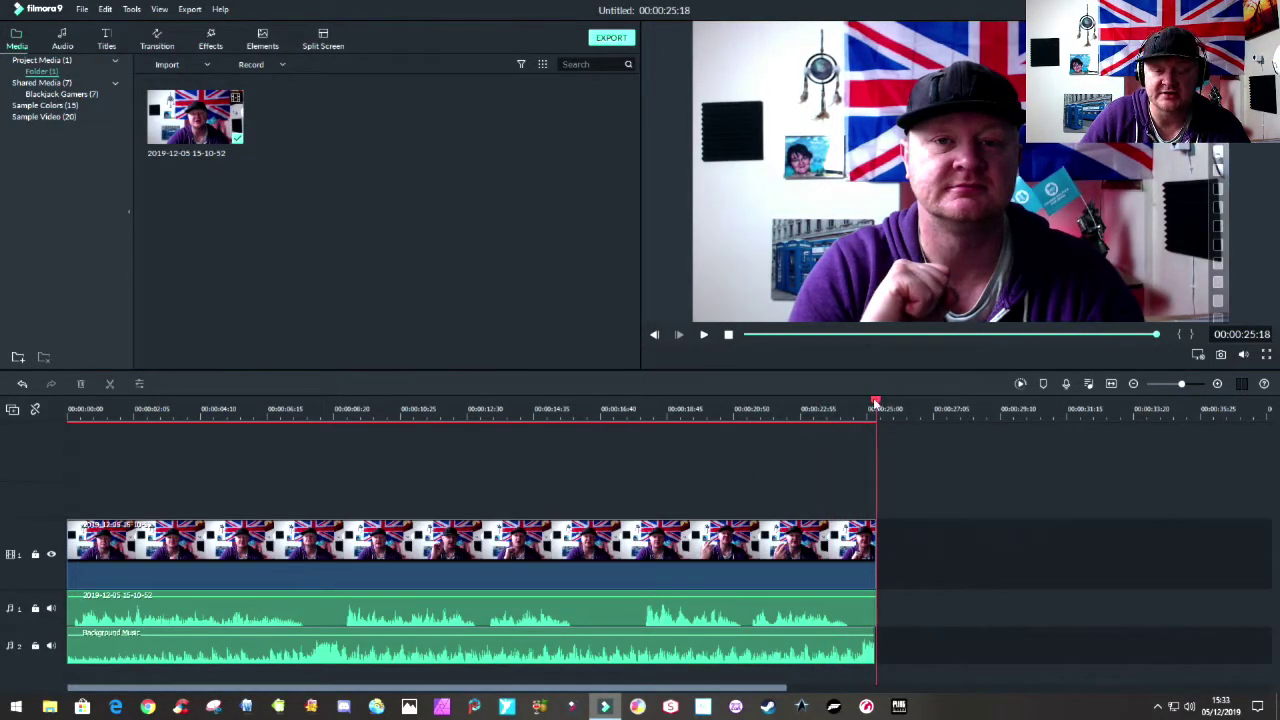
left_click_drag(756, 412, 60, 412)
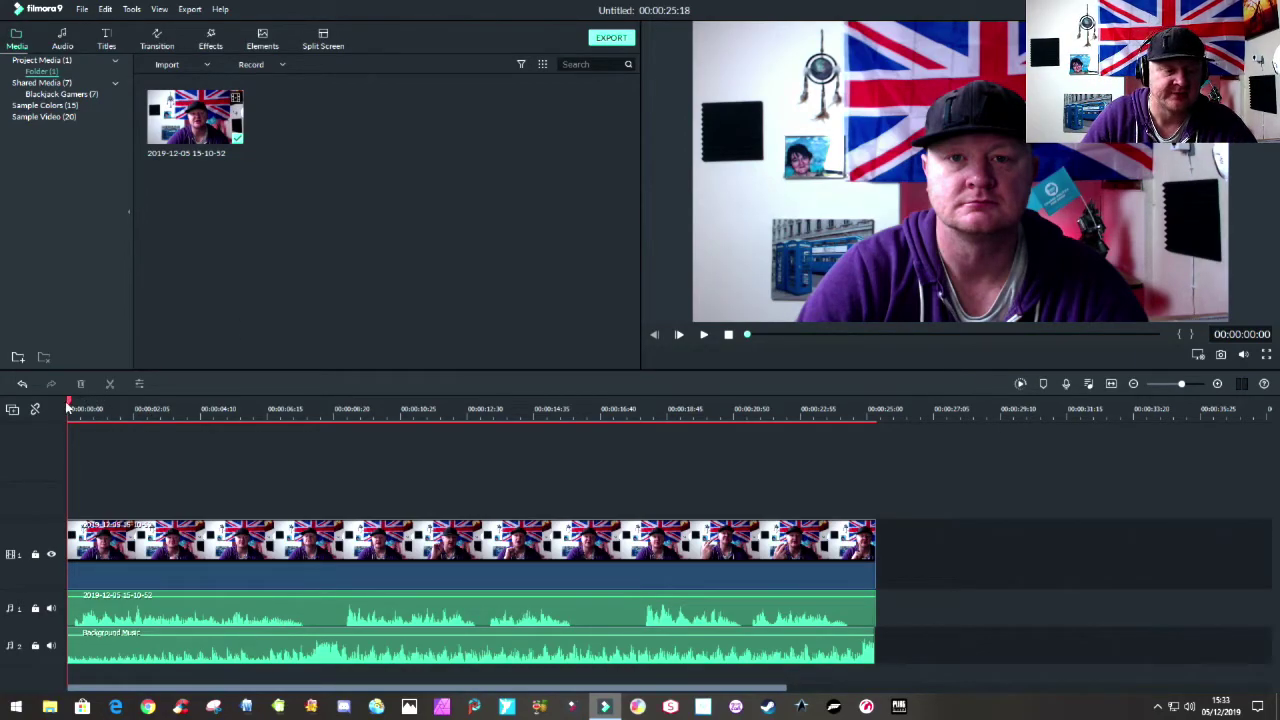
left_click_drag(69, 405, 345, 392)
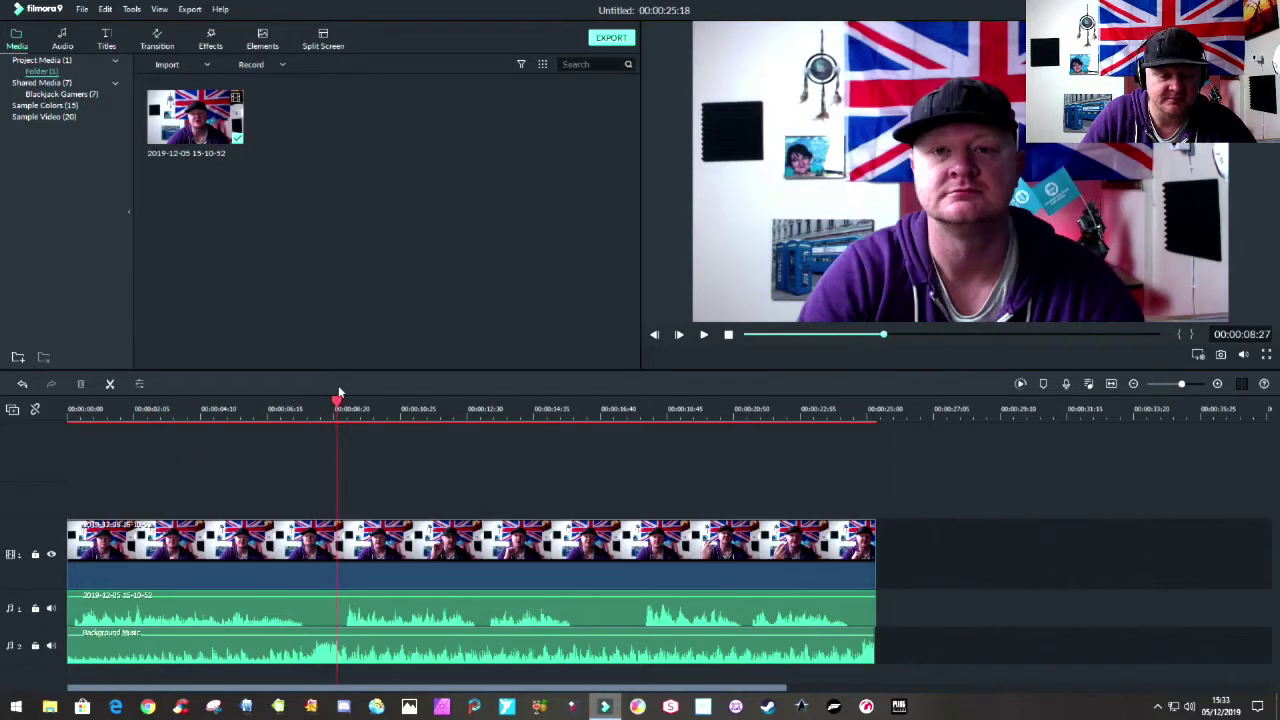
mouse_move(573, 624)
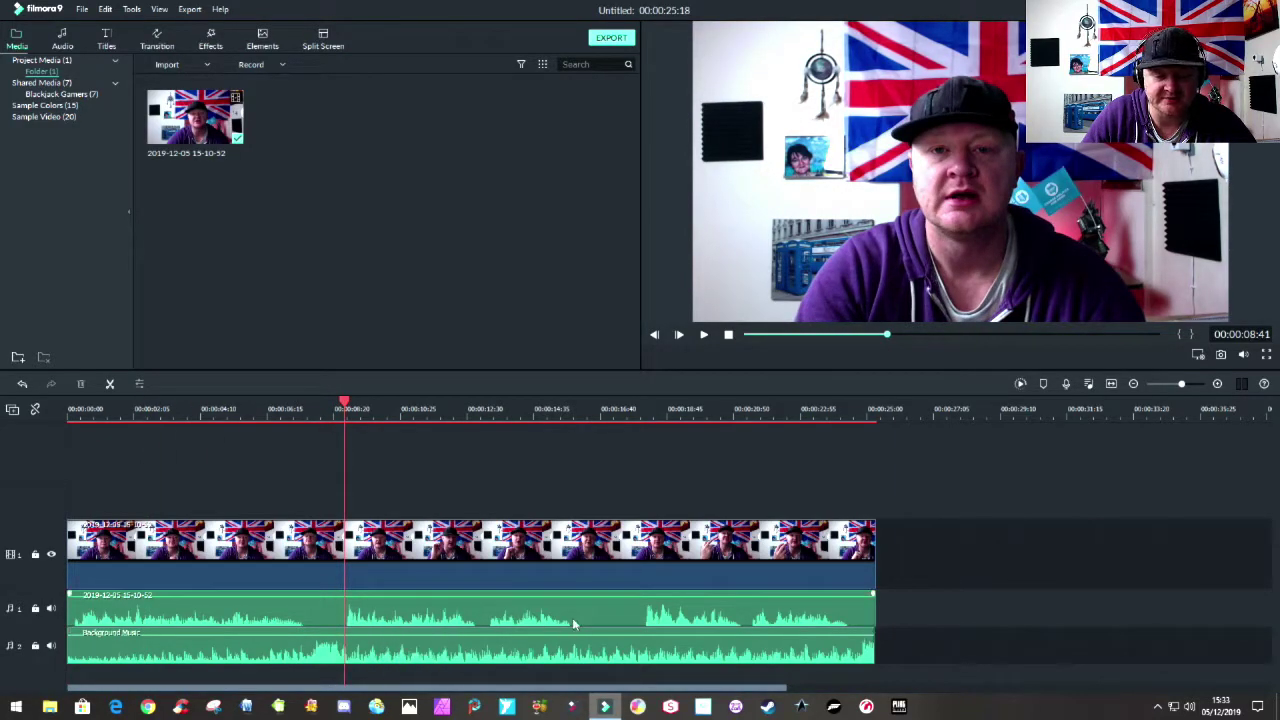
- Add background music volume keyframes at about 08:41 and 08:18, then move the playhead to about 16 seconds
double_click(443, 657)
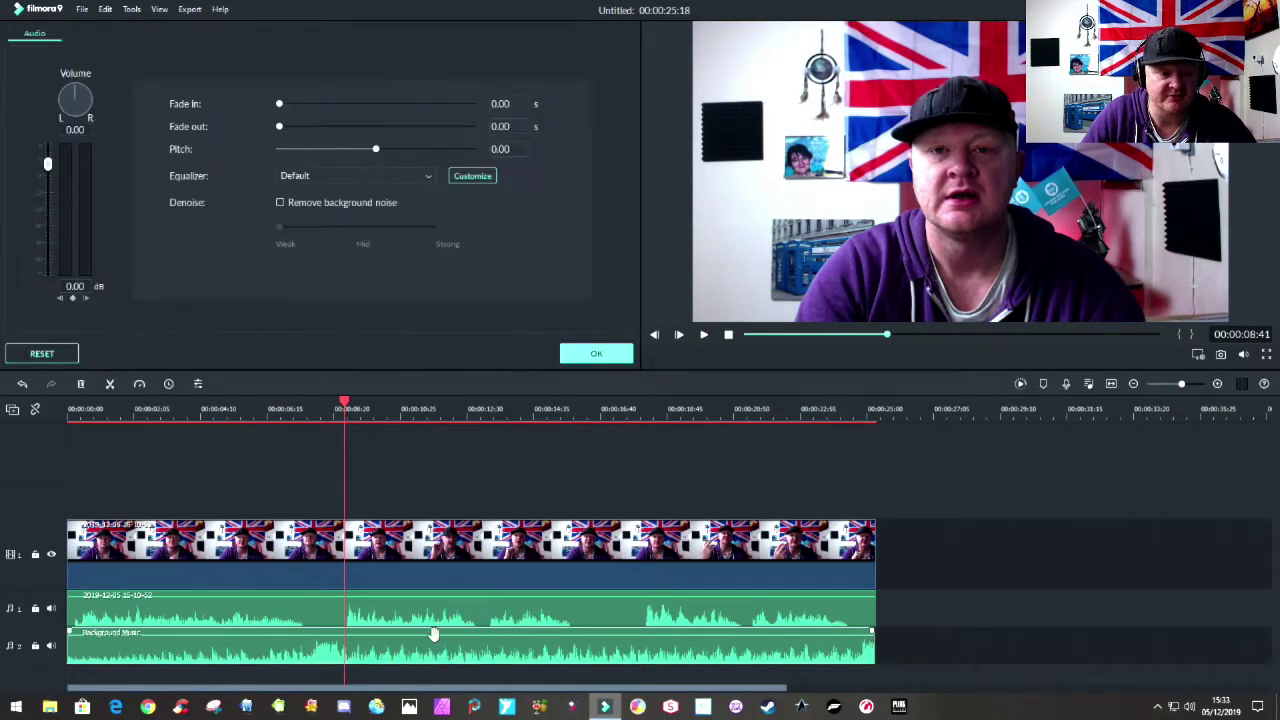
left_click(73, 299)
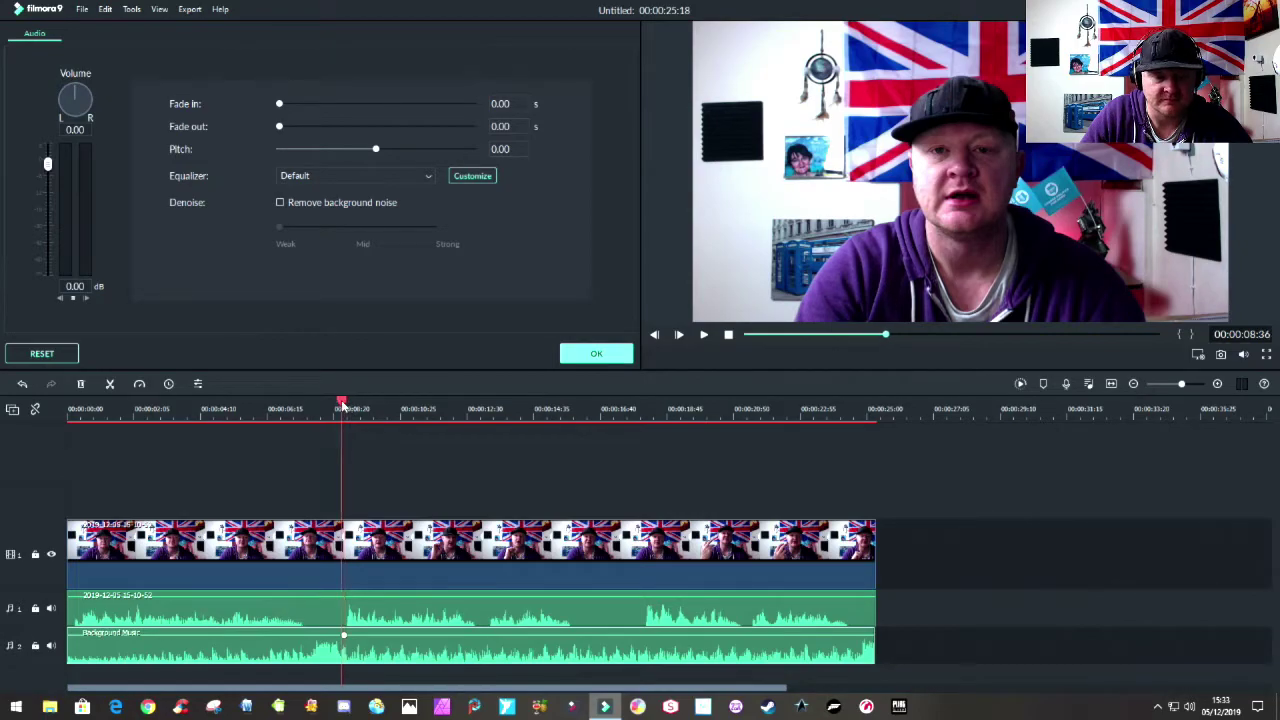
left_click_drag(346, 402, 332, 402)
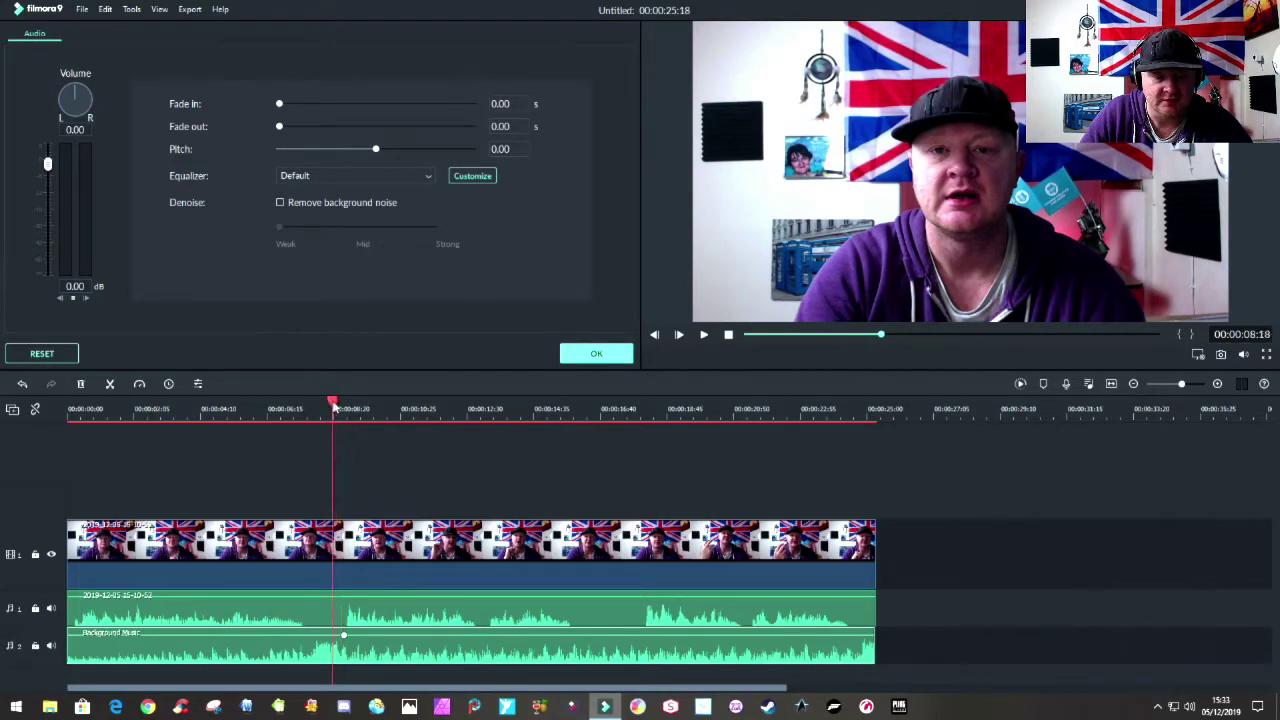
left_click(73, 299)
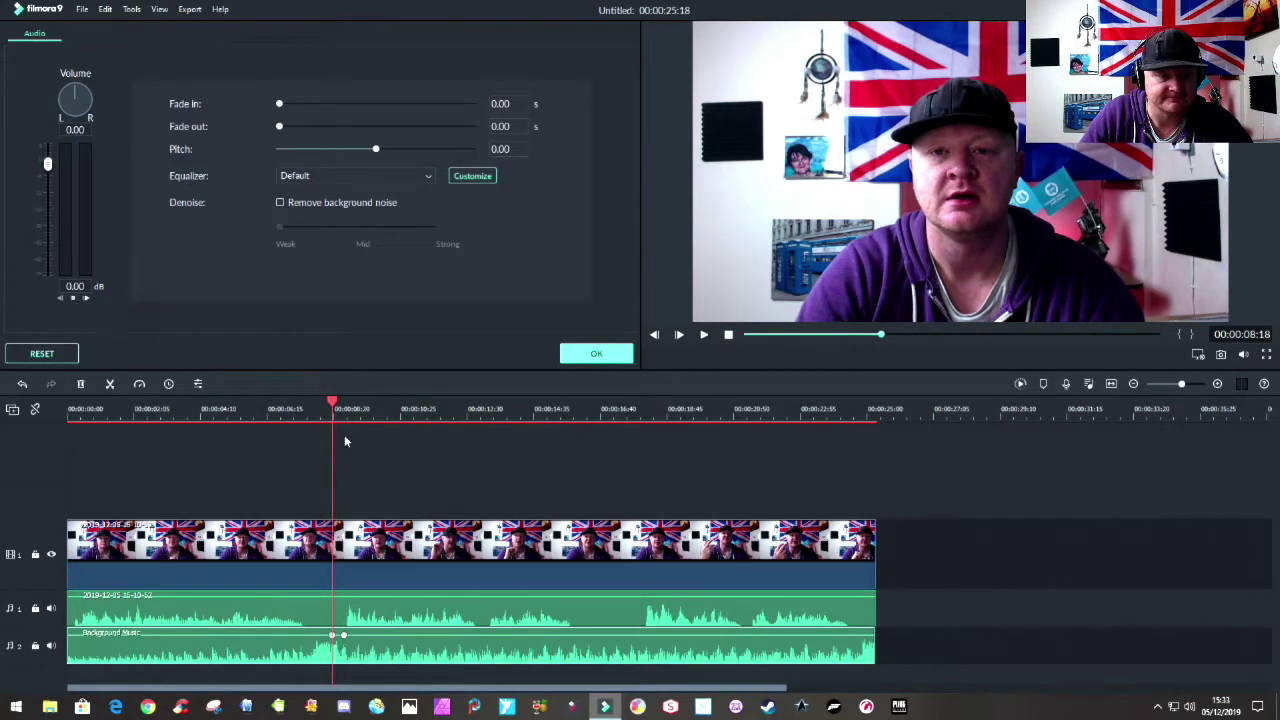
left_click_drag(350, 410, 572, 438)
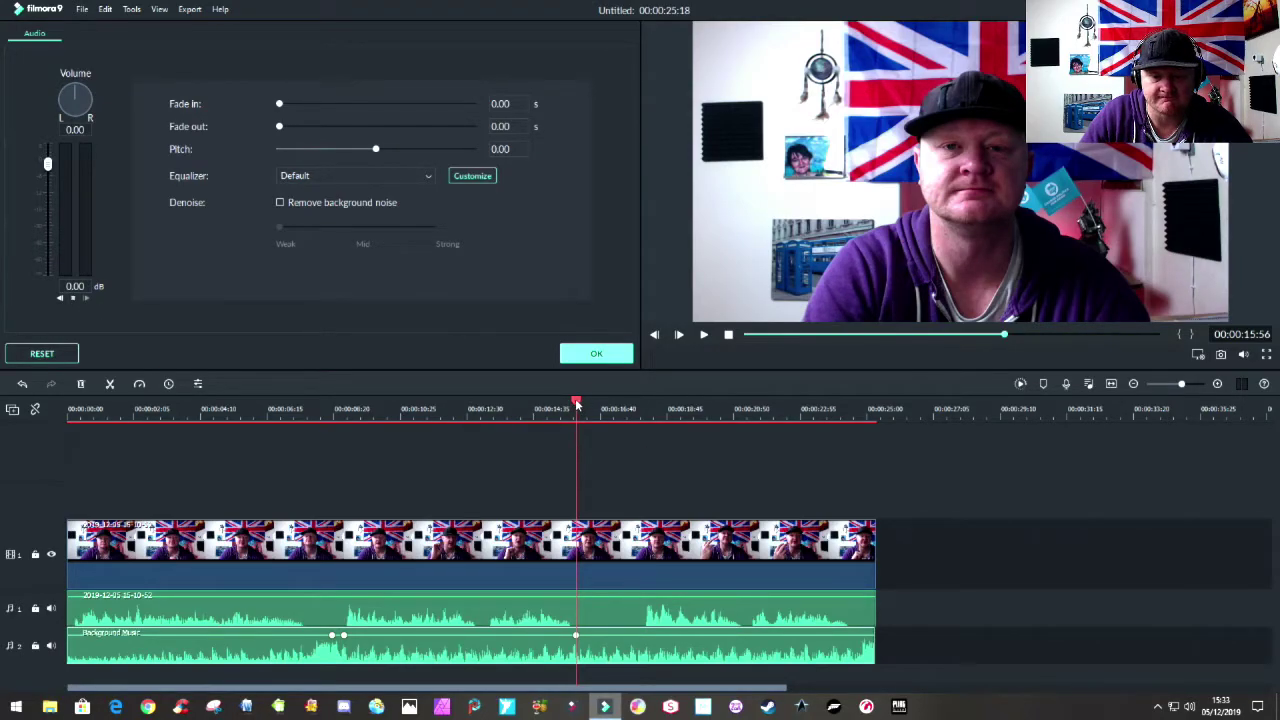
left_click_drag(576, 404, 592, 408)
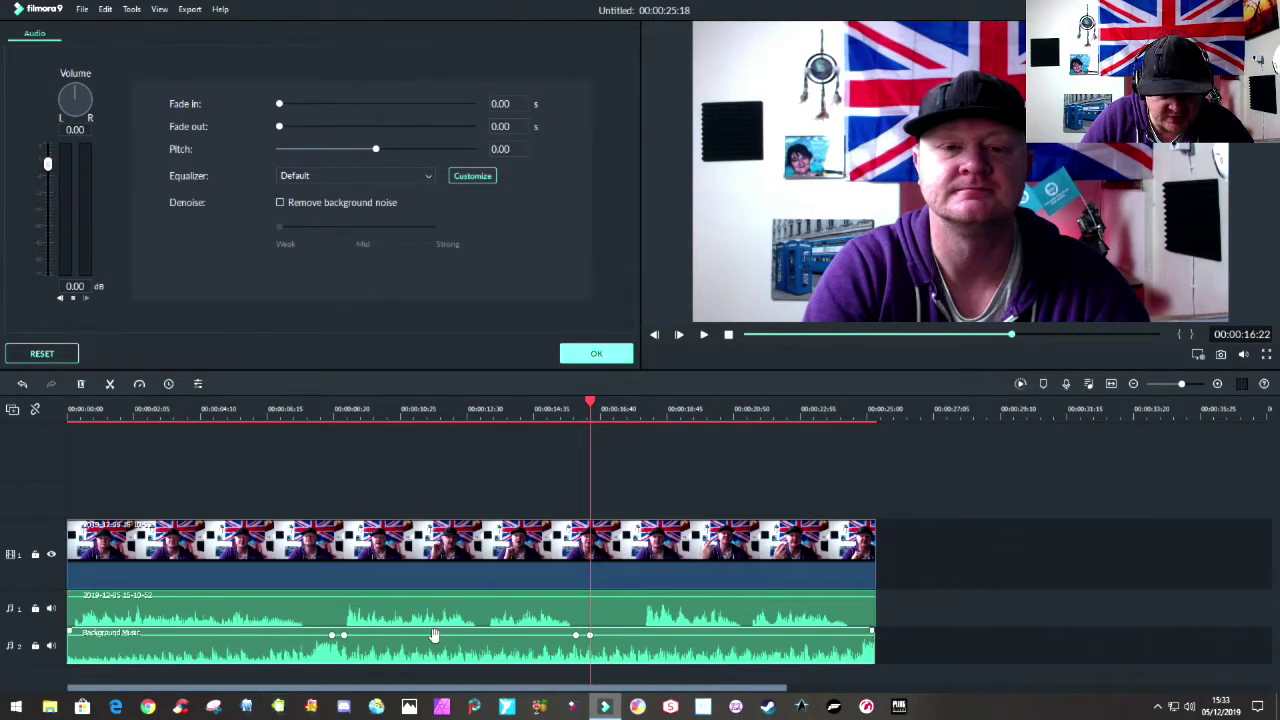
- Drag the music volume line down between the inner keyframes and rewind the playhead to 00:00:00
left_click_drag(431, 636, 426, 639)
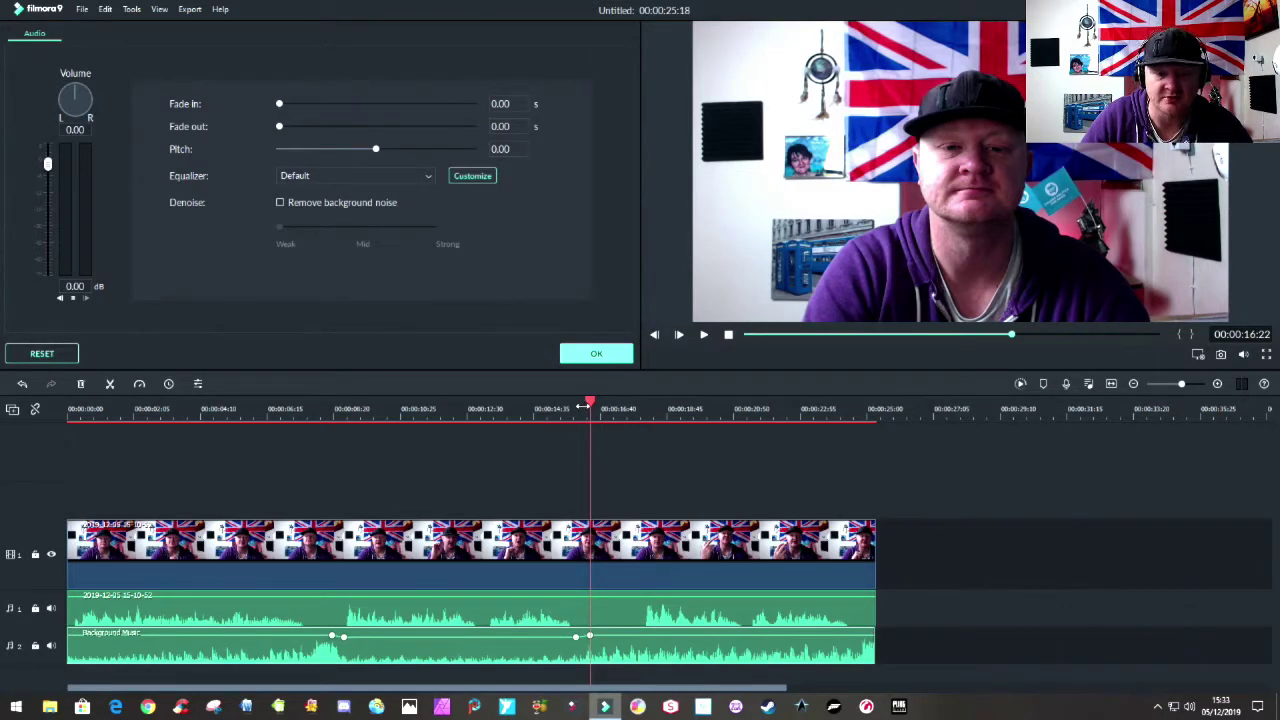
left_click_drag(590, 410, 69, 410)
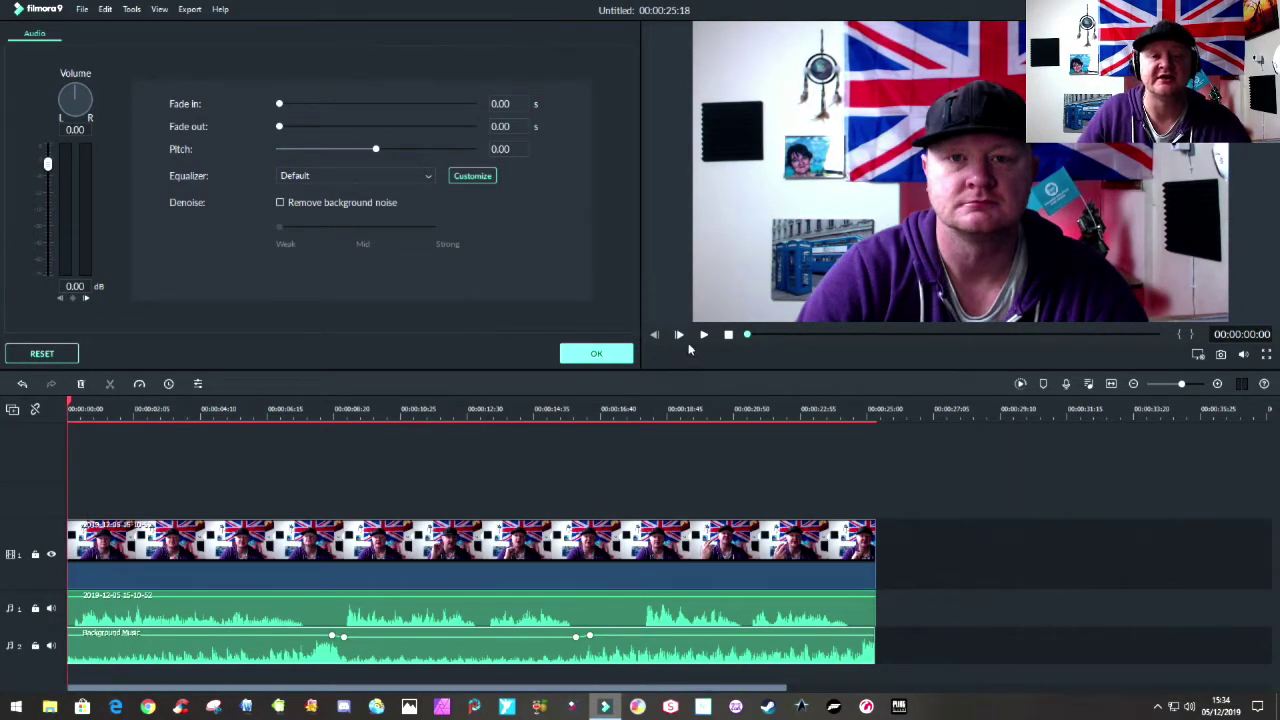
left_click(703, 336)
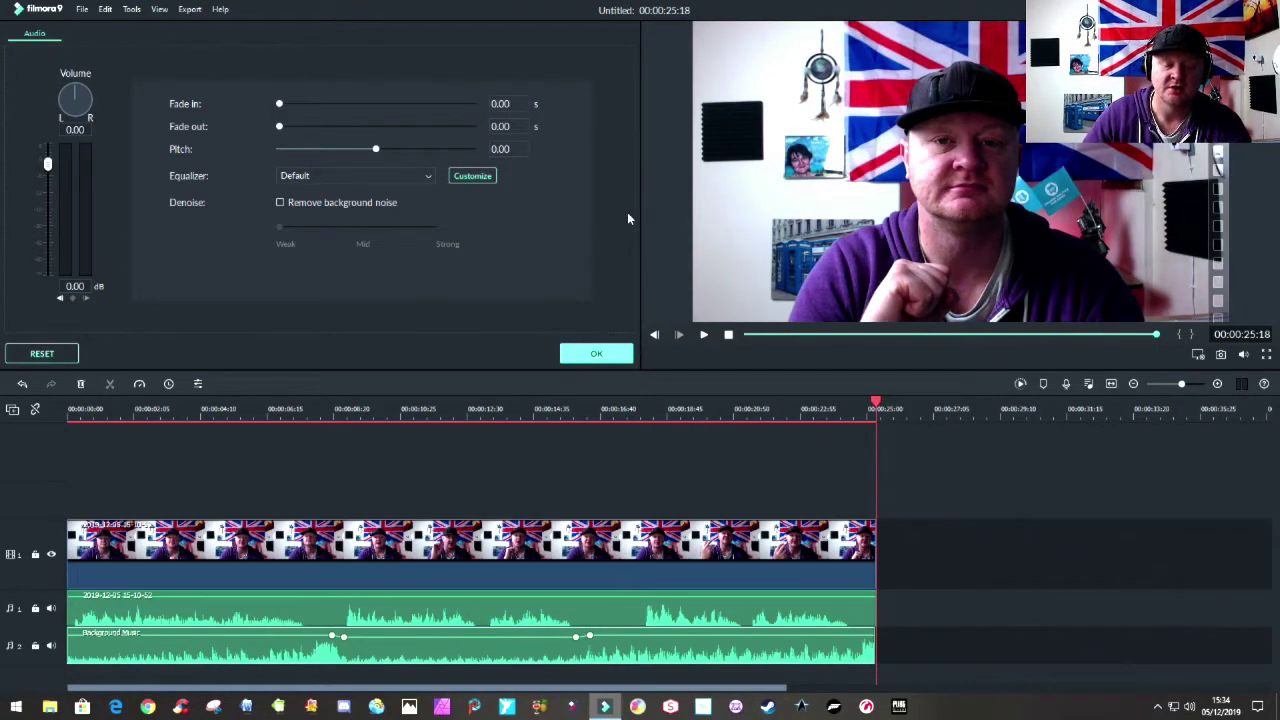
left_click(597, 355)
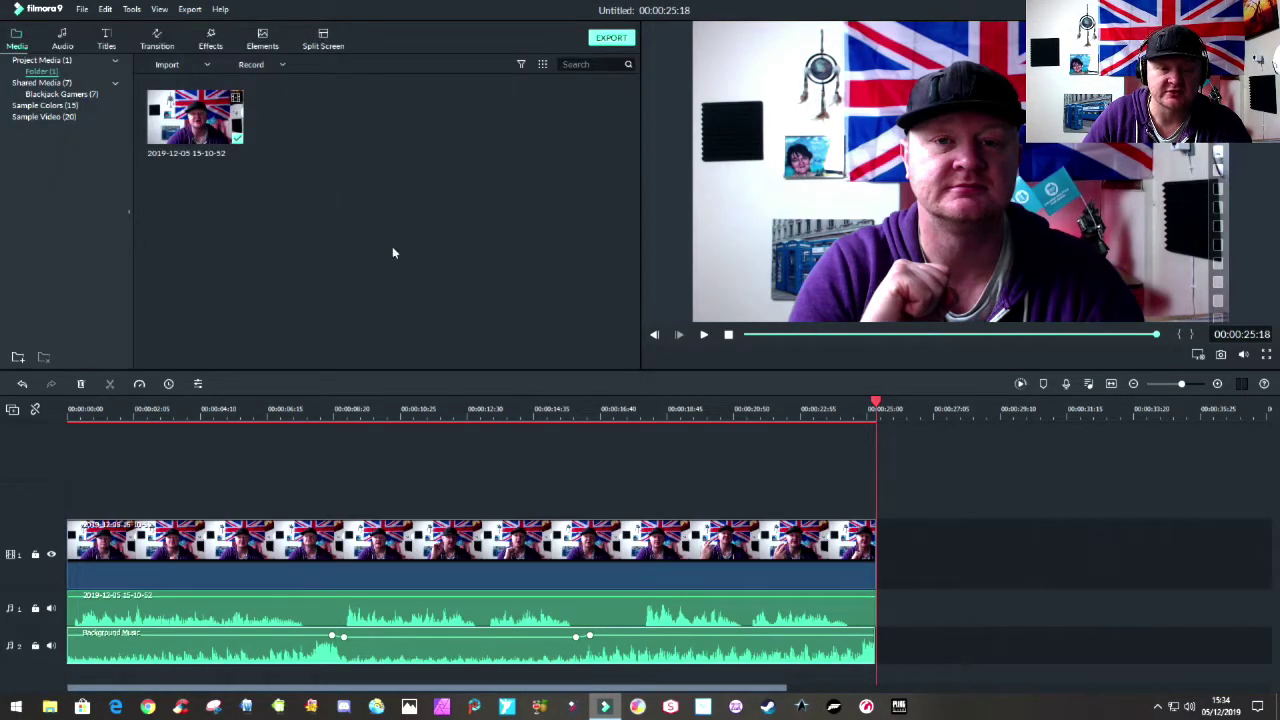
double_click(180, 653)
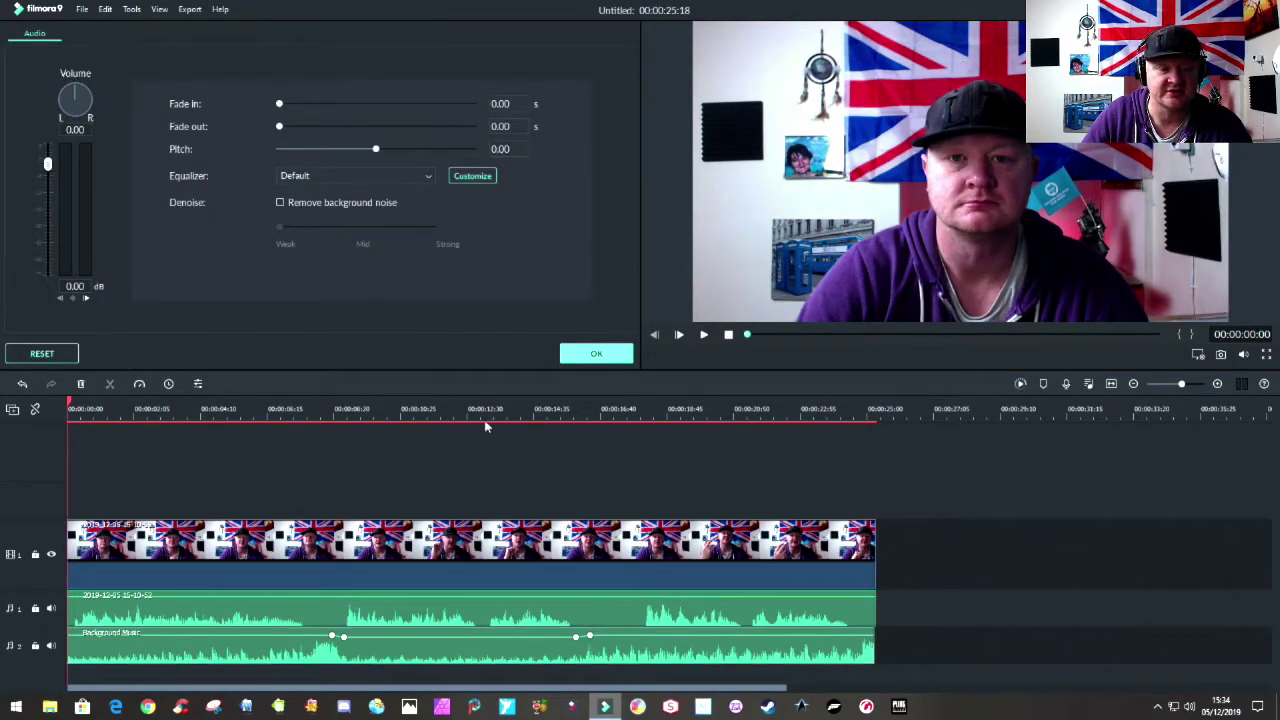